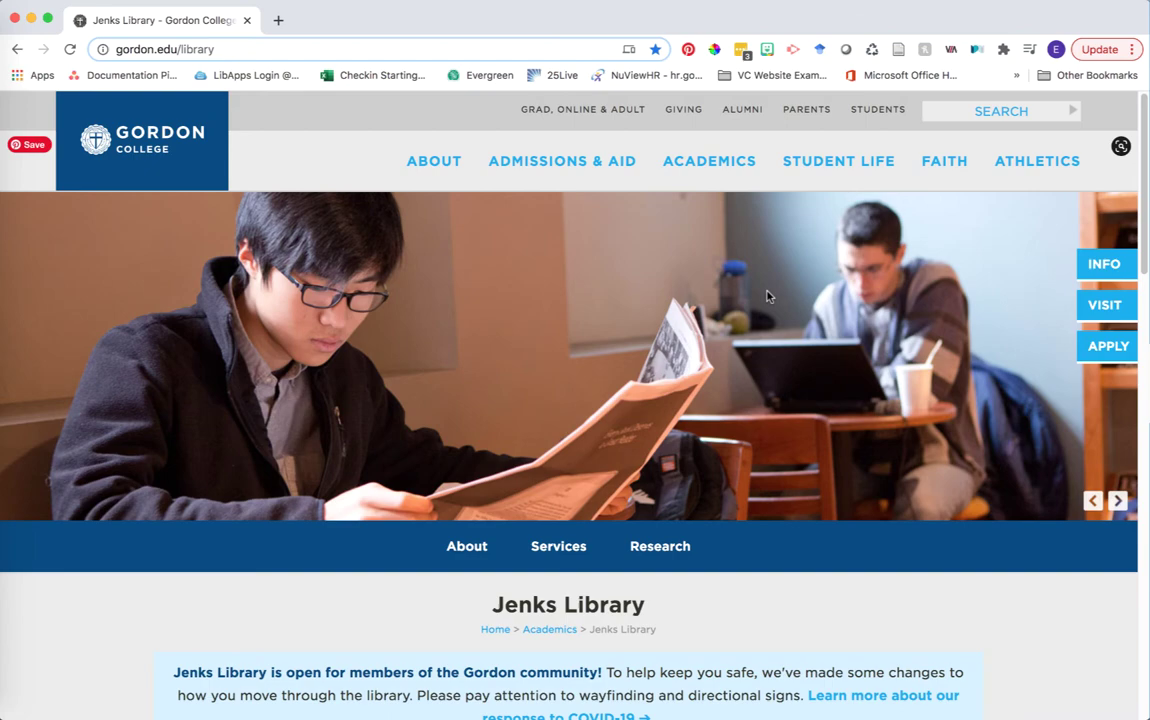
Open the full list of library databases from the Jenks Library page's Databases search section
scroll(767, 296, "down", 6)
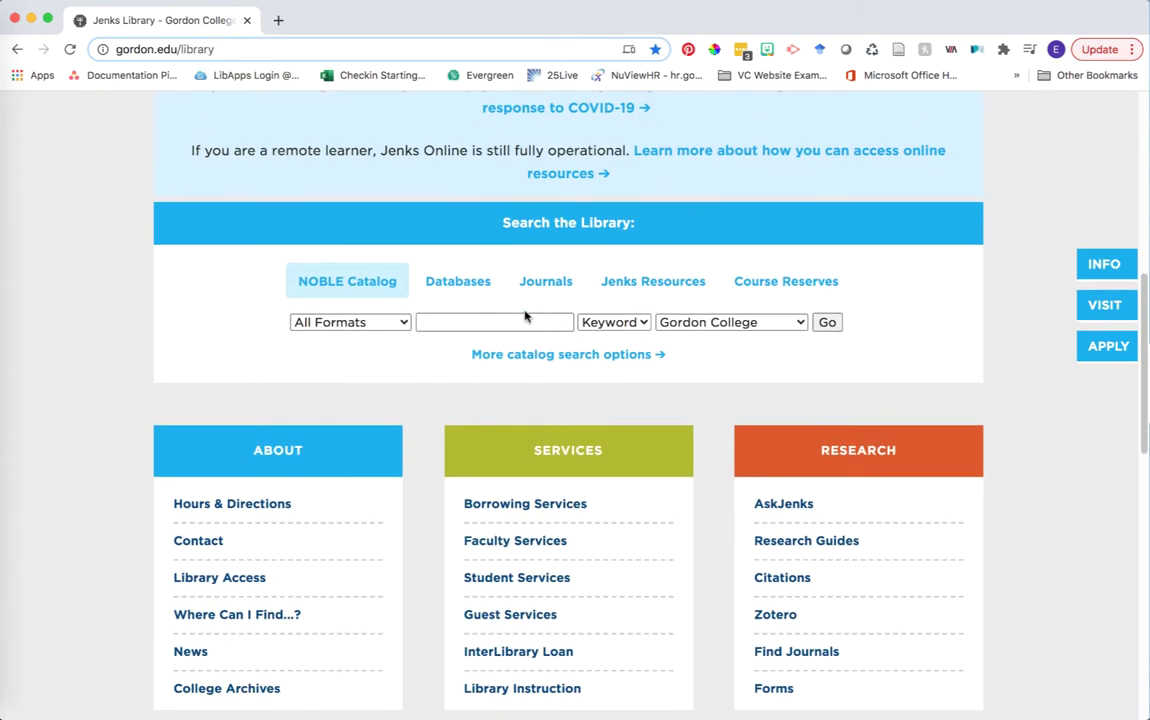
left_click(458, 289)
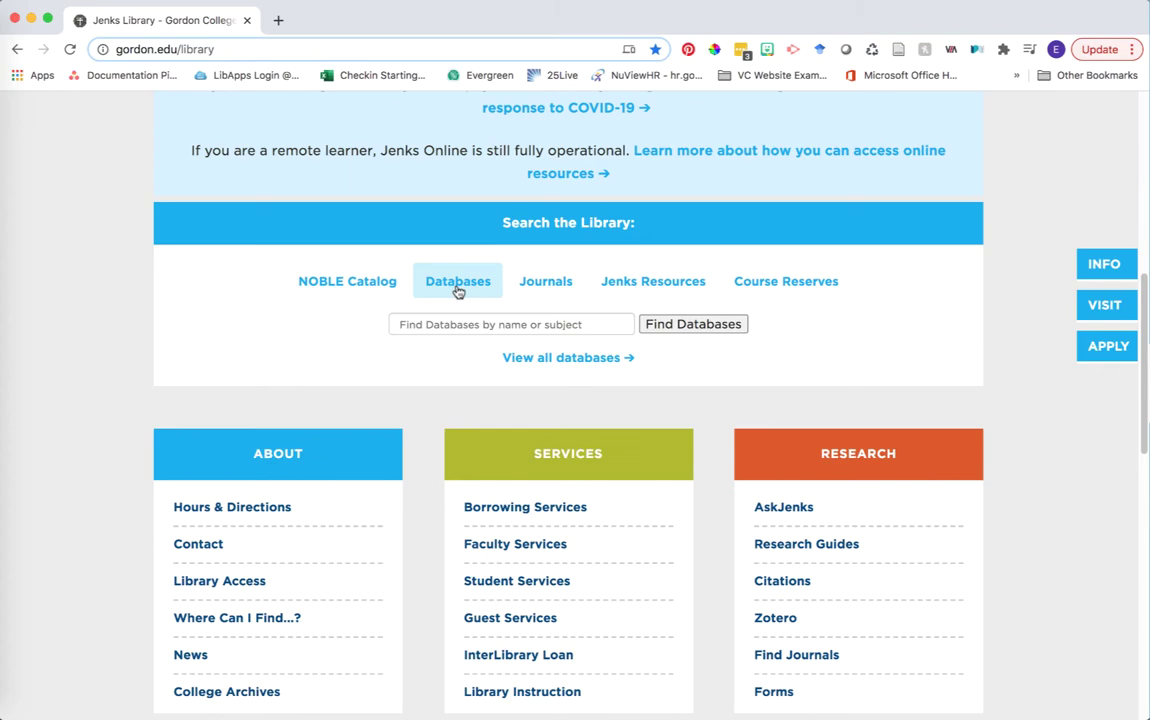
left_click(530, 359)
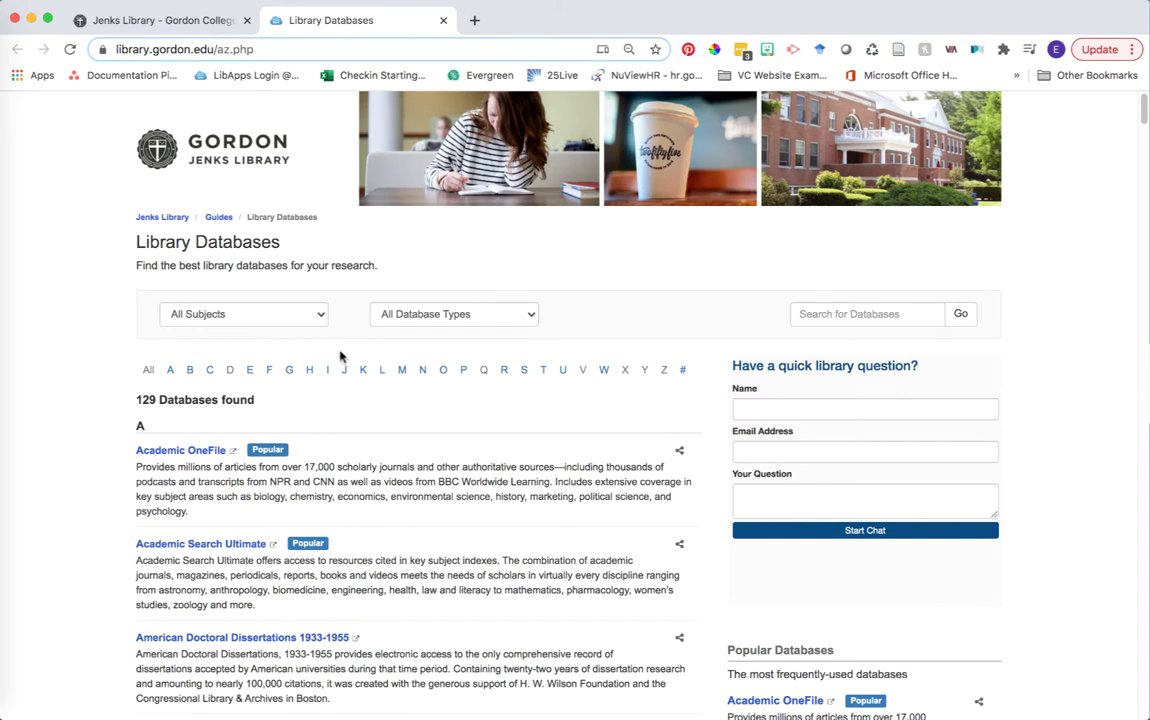
Filter the databases by the subject Sociology & Social Work and open SocINDEX with Full Text
left_click(280, 313)
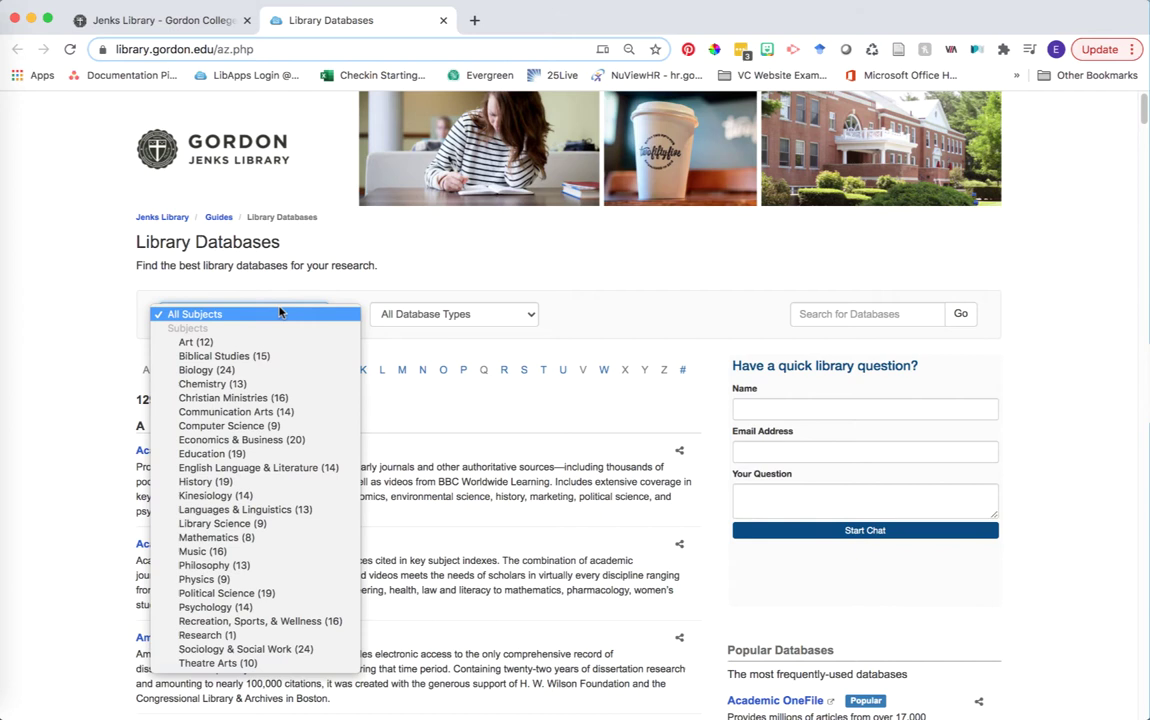
left_click(245, 649)
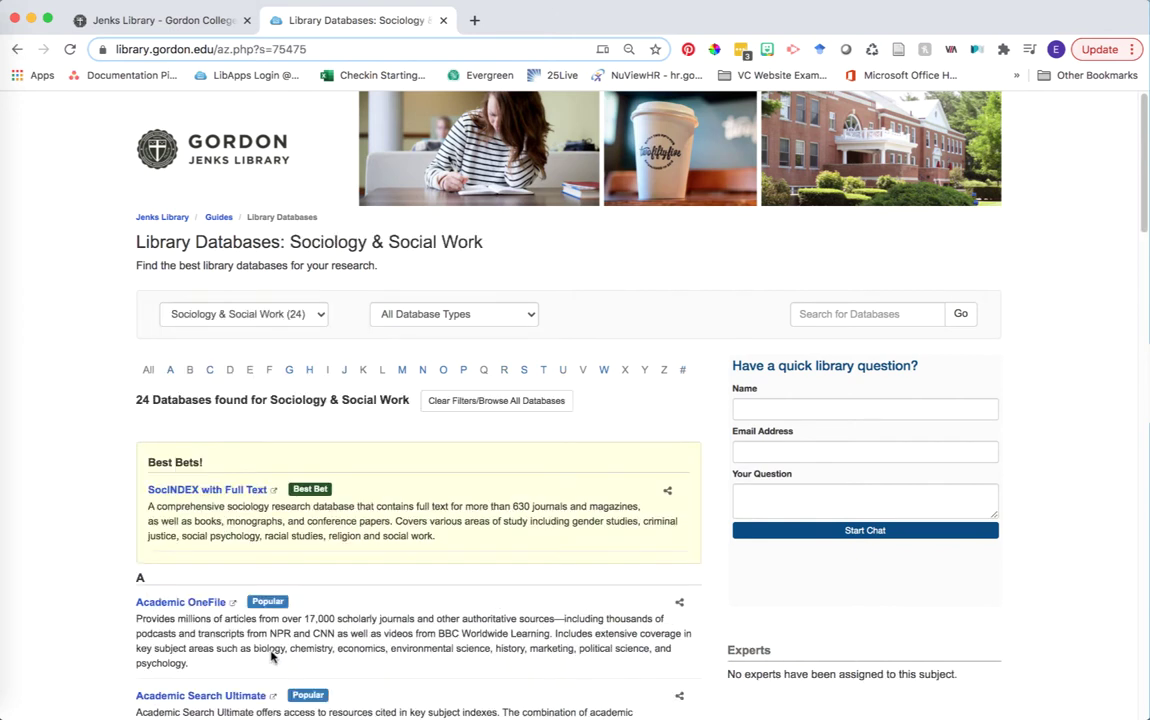
left_click(206, 490)
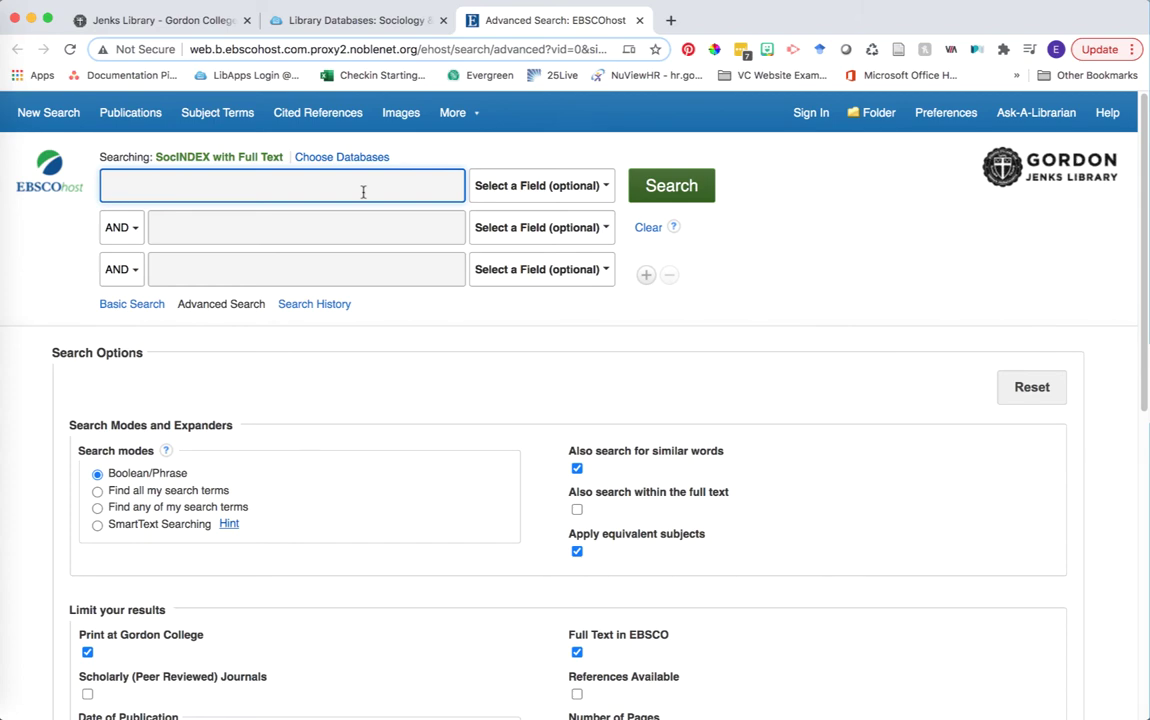
Limit the advanced search to Scholarly (Peer Reviewed) Journals and review the remaining search options
scroll(460, 372, "down", 1)
scroll(460, 372, "down", 3)
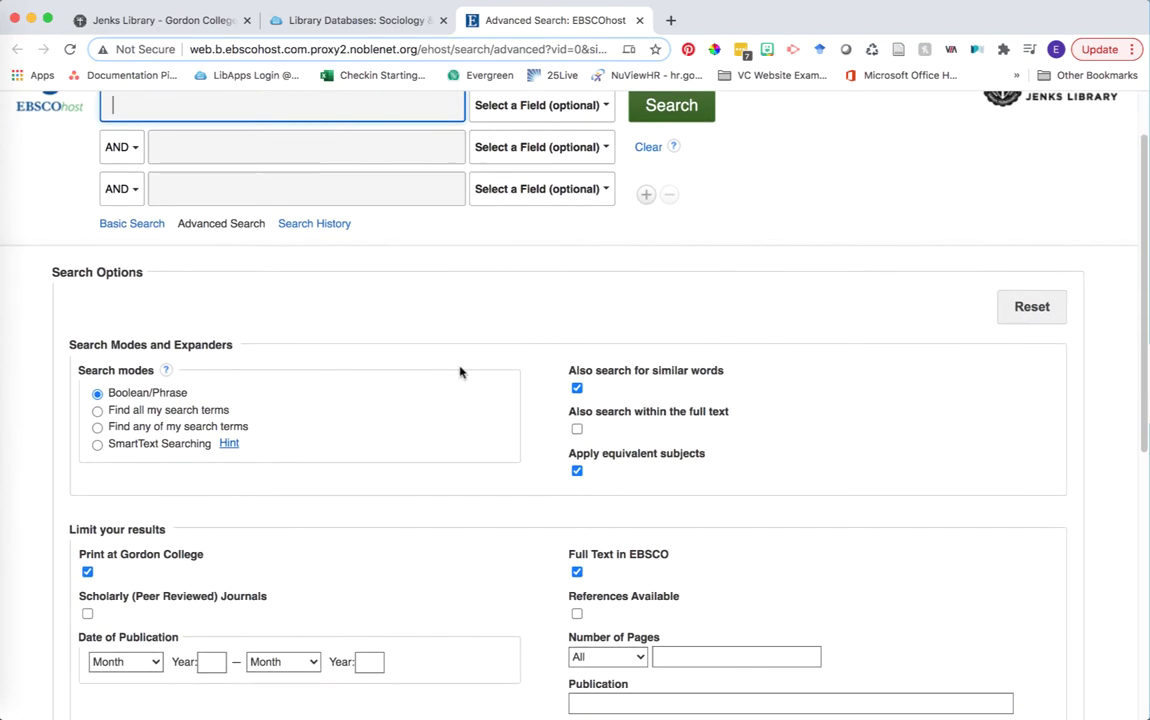
scroll(460, 372, "down", 1)
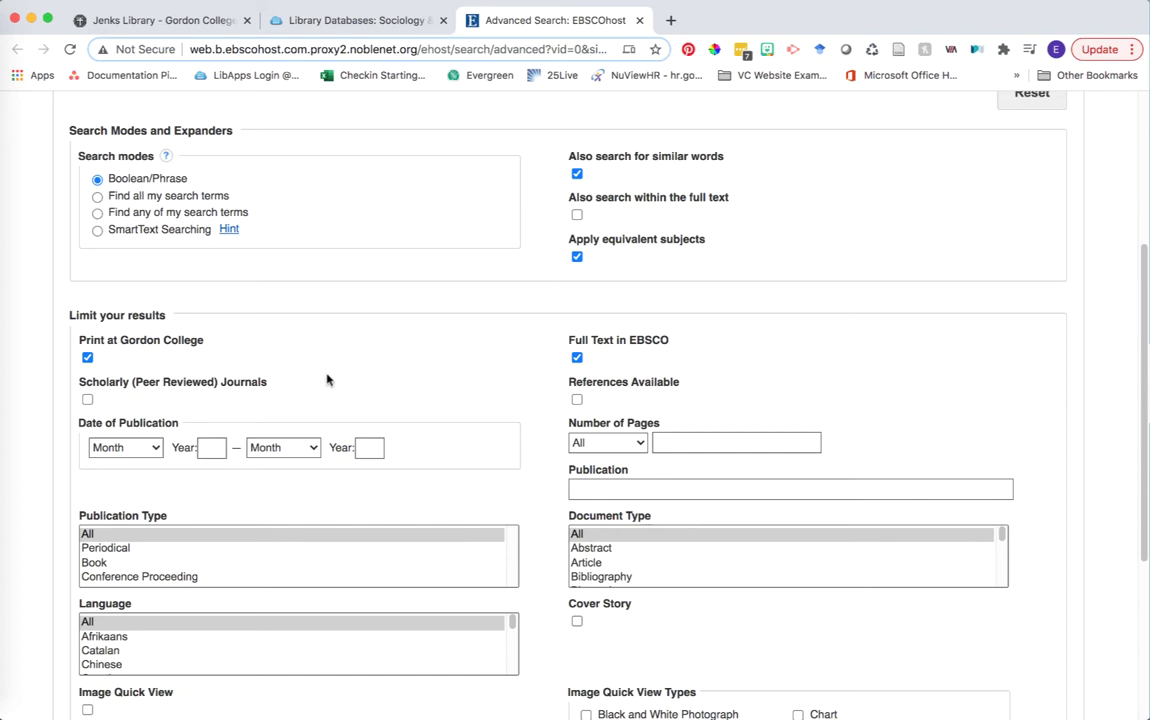
left_click(86, 400)
scroll(460, 345, "down", 2)
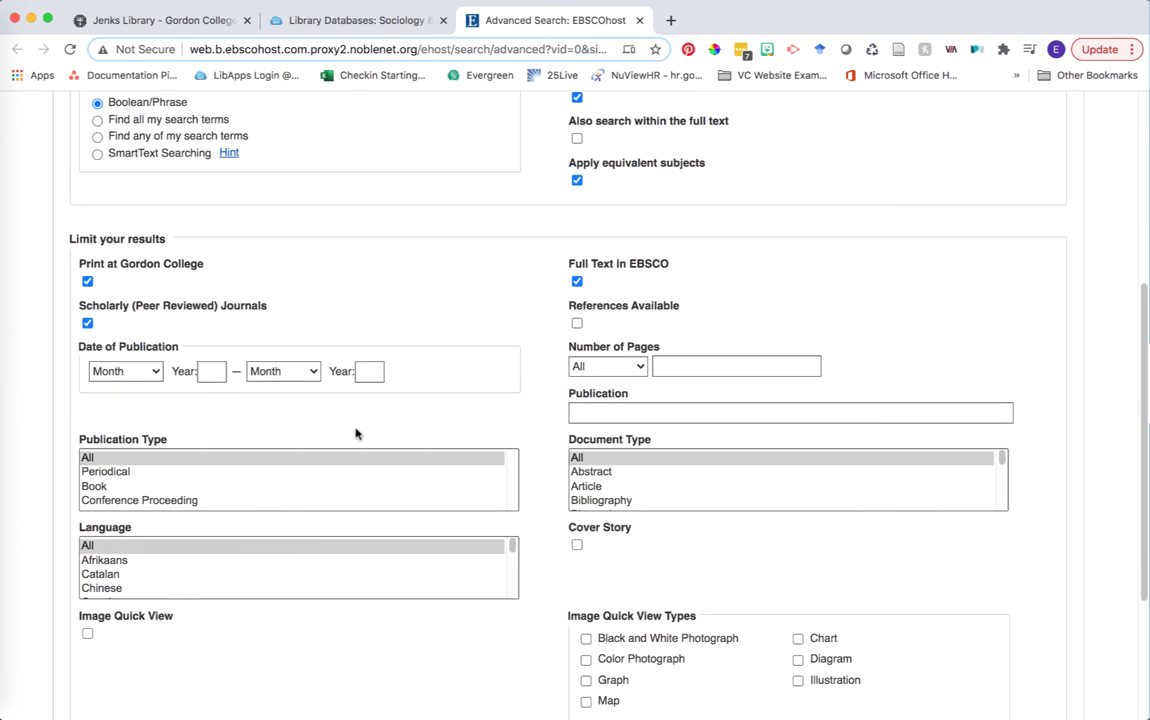
scroll(411, 427, "up", 3)
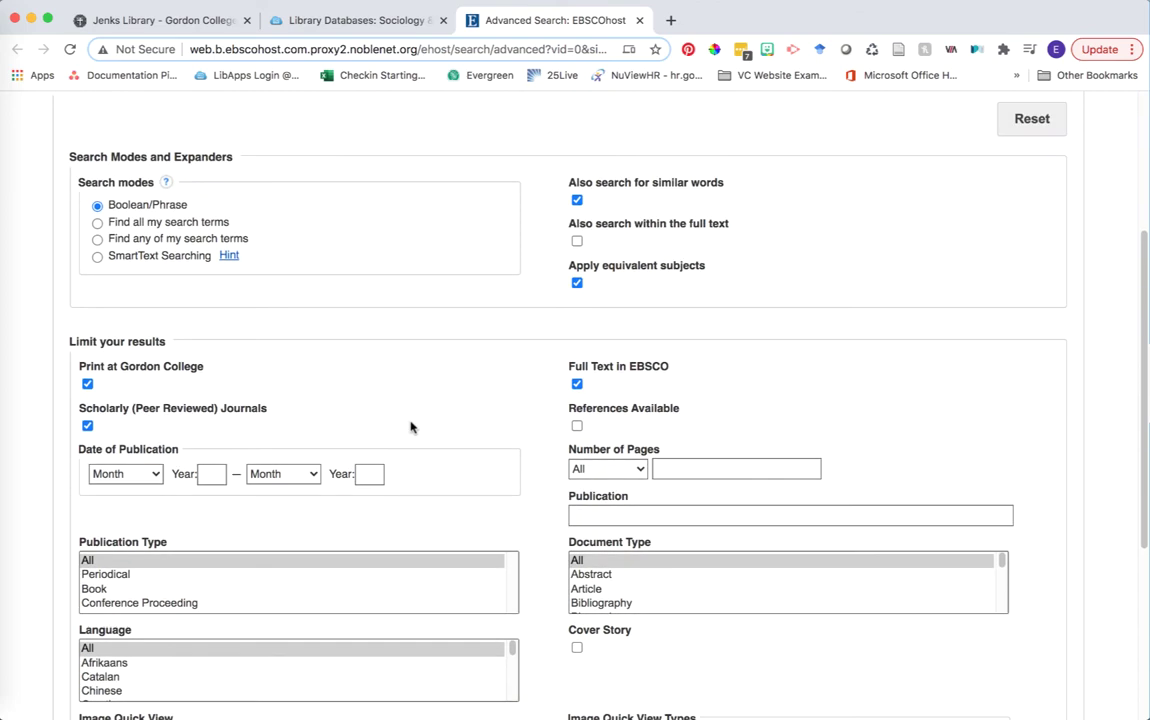
scroll(411, 427, "down", 1)
scroll(411, 426, "down", 5)
Search for "counseling" AND "children" AND "grief OR loss", entering each concept on its own search row
scroll(411, 426, "up", 10)
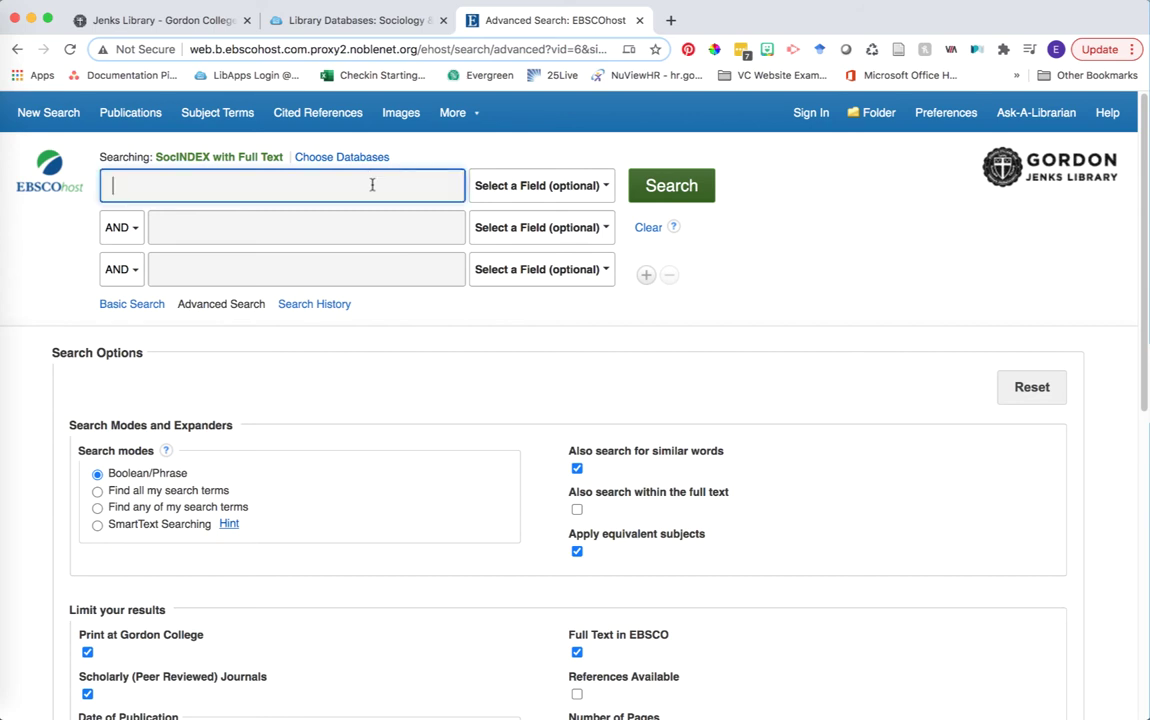
left_click(238, 190)
type("counseling")
left_click(239, 221)
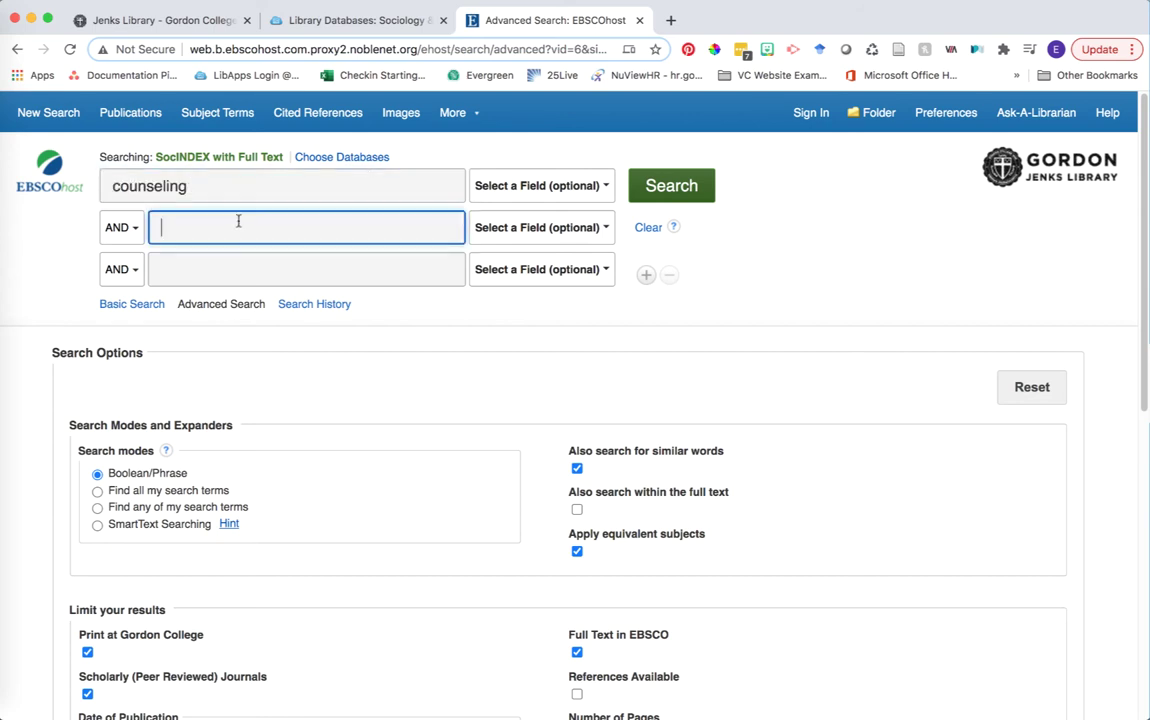
type("children")
key("Tab")
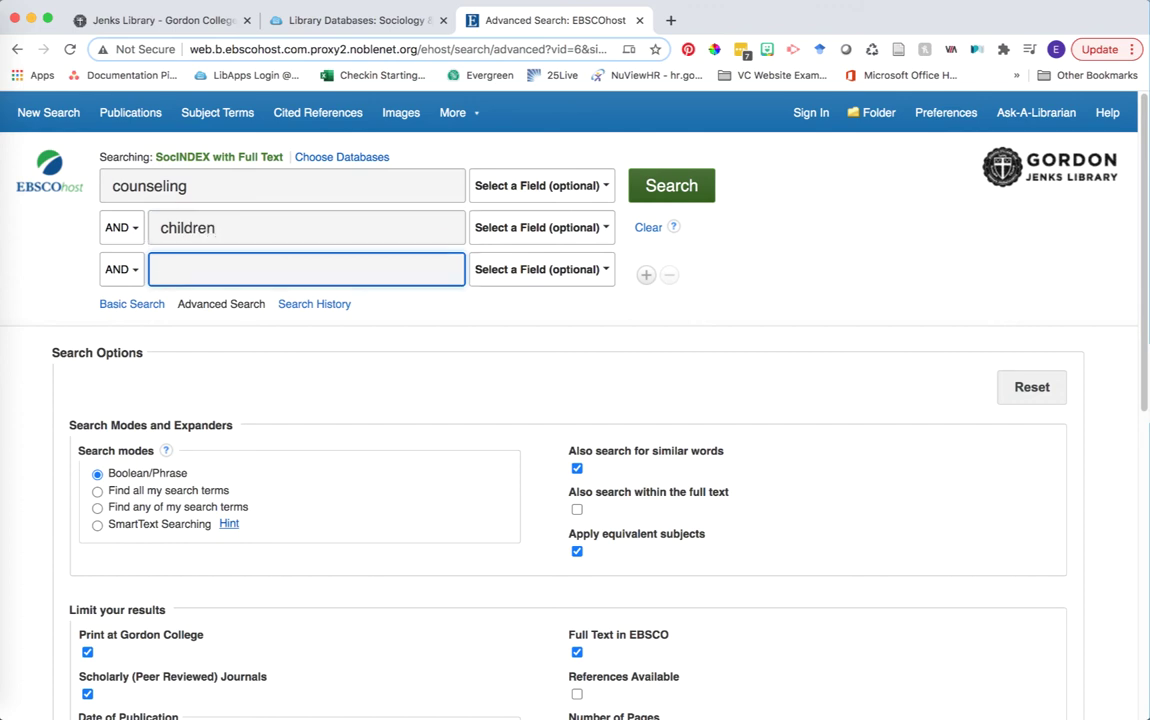
type("grief")
type("OR ")
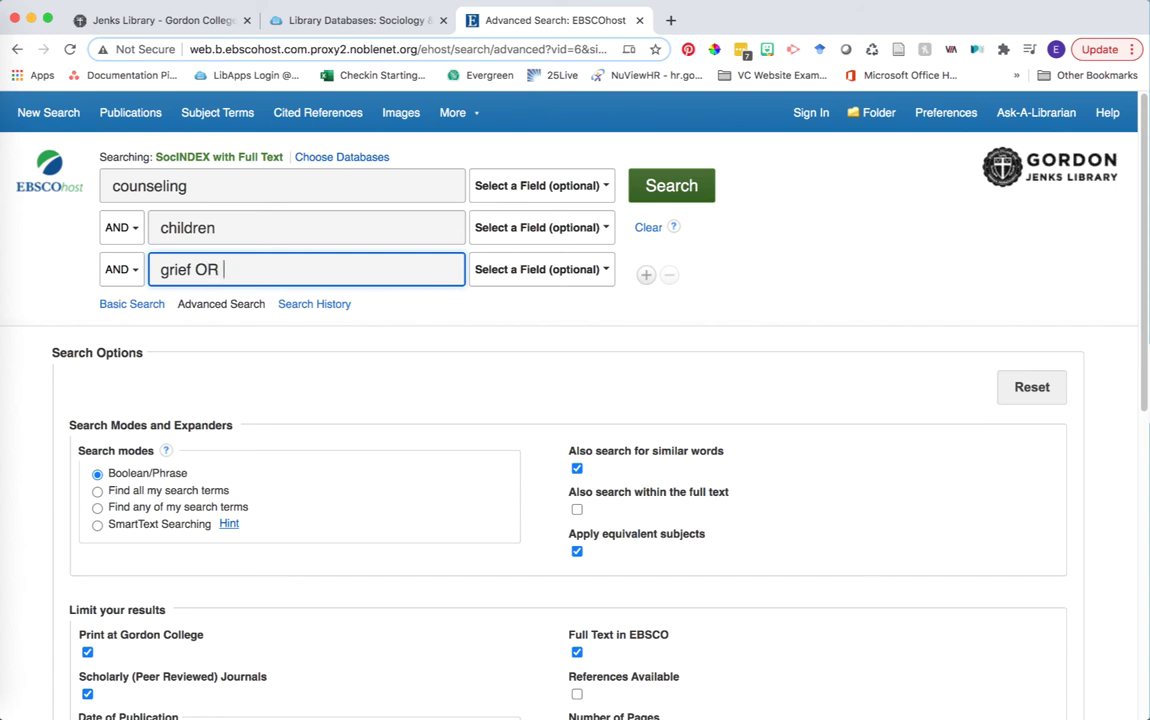
type("loss")
left_click(655, 188)
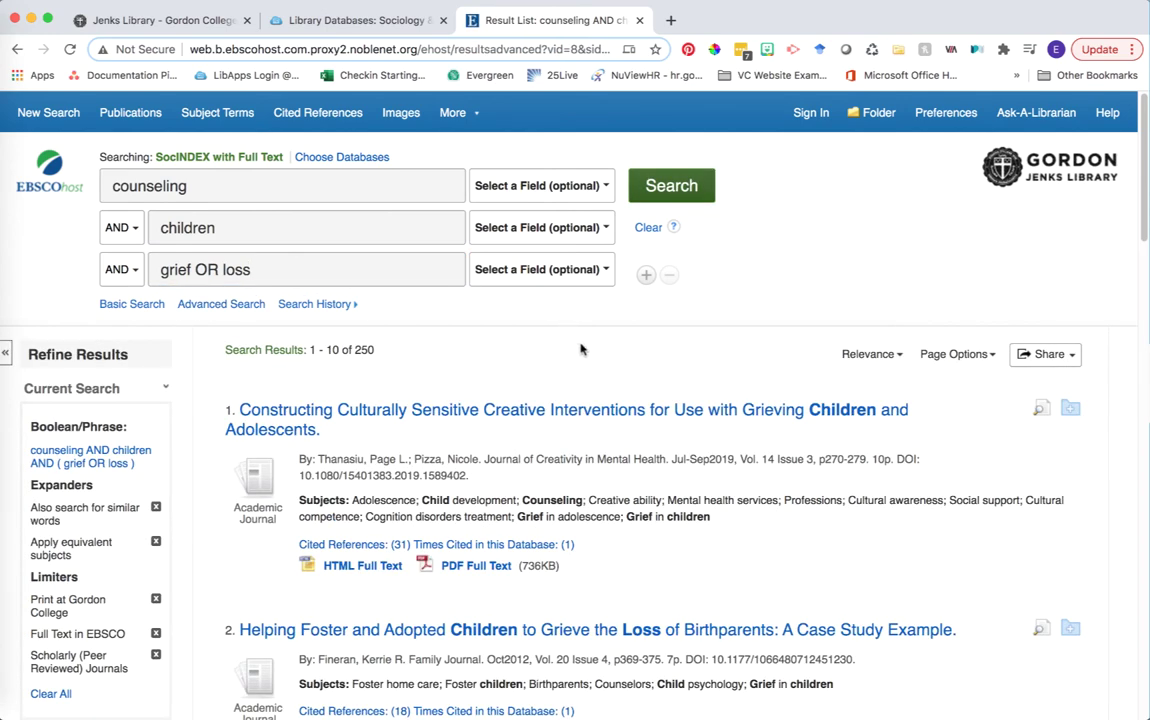
Look over the first search results and open the record for "Constructing Culturally Sensitive Creative Interventions for Use with Grieving Children and Adolescents."
scroll(581, 349, "down", 3)
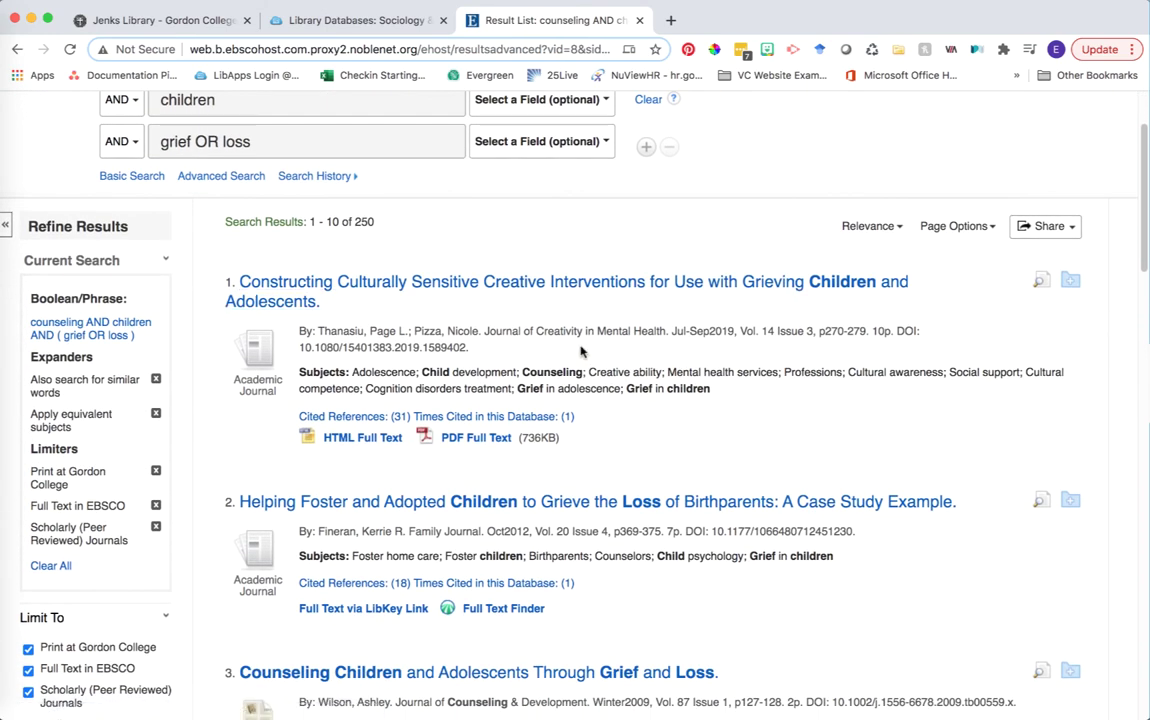
scroll(581, 349, "down", 1)
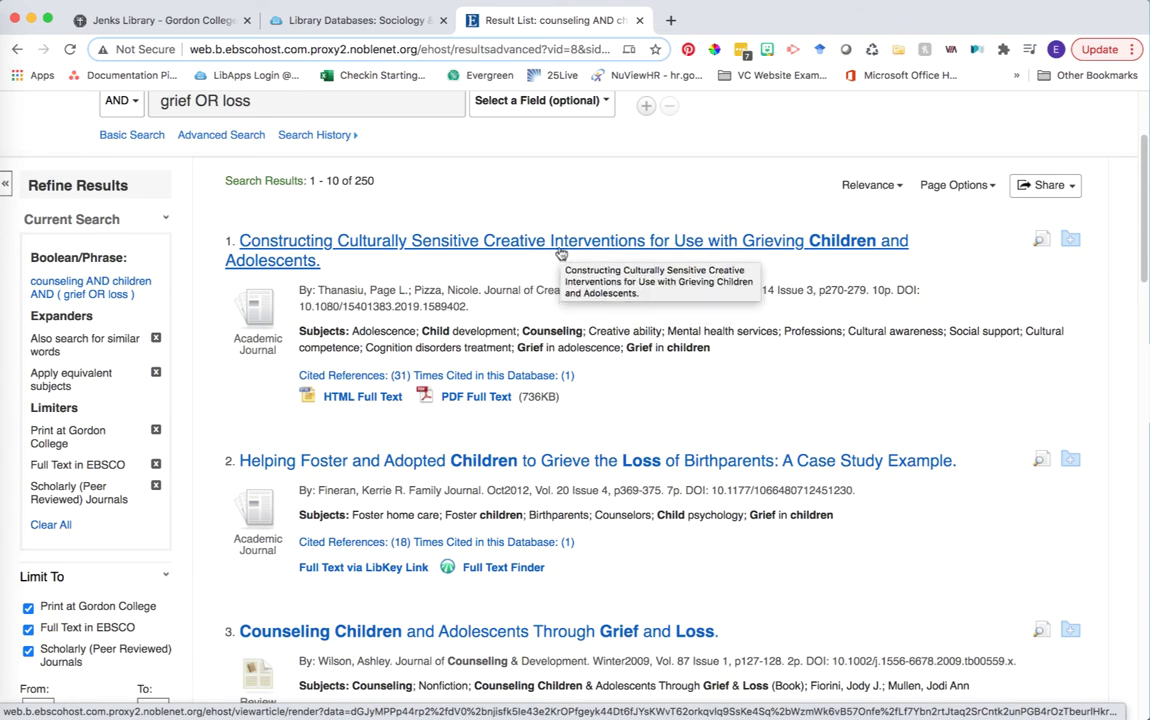
scroll(707, 425, "down", 1)
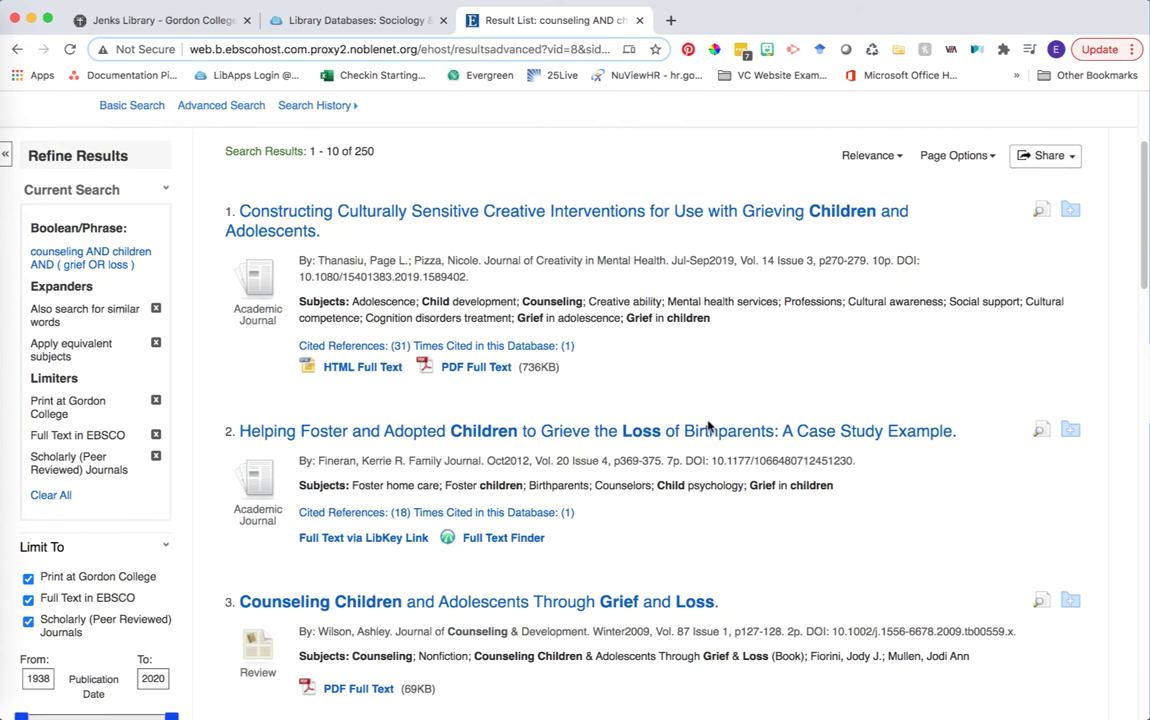
scroll(707, 425, "down", 1)
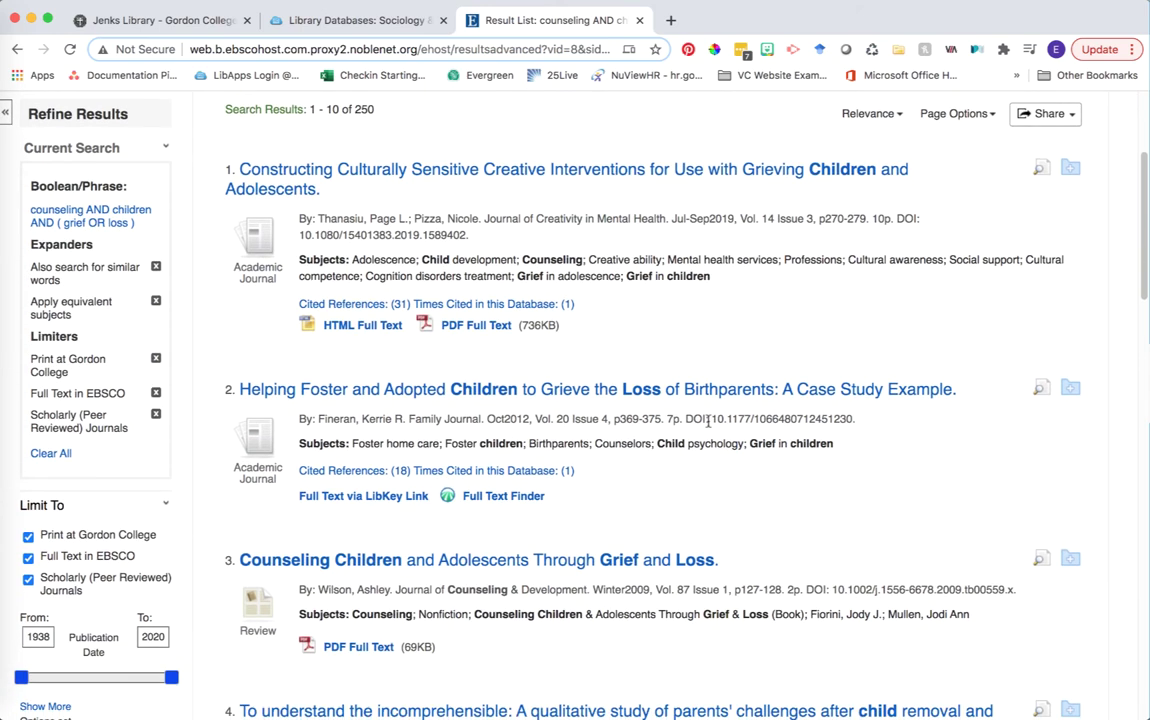
left_click(598, 174)
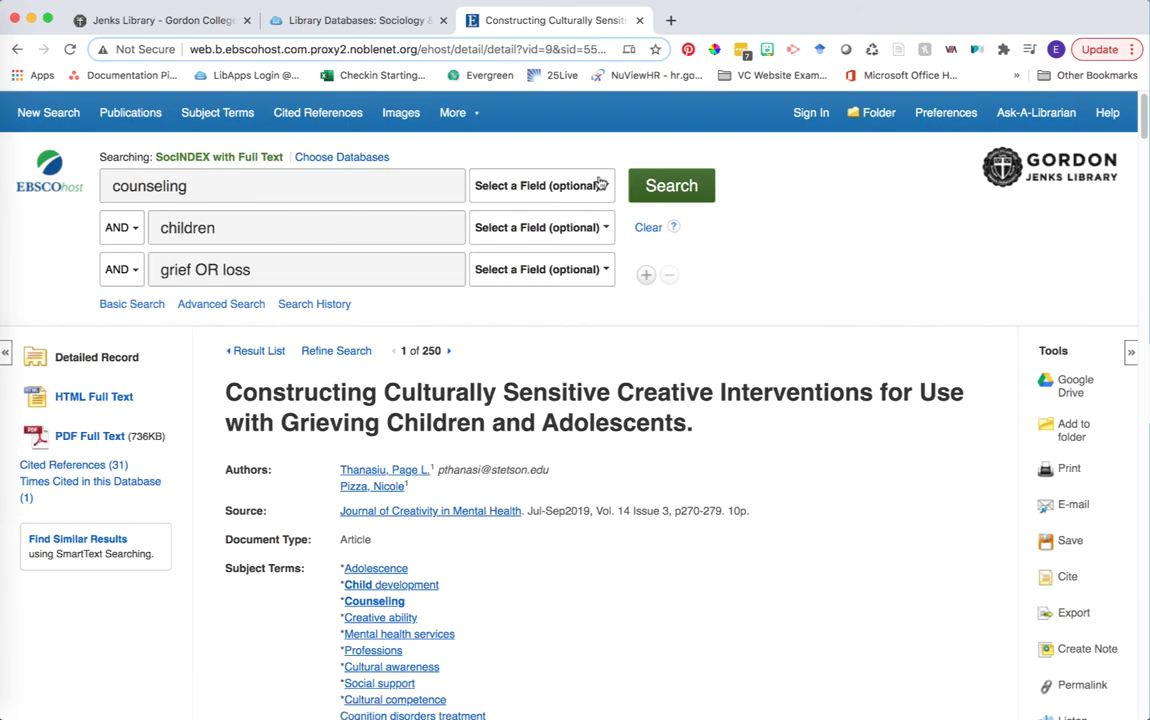
Review the article's source, subject terms, keywords and abstract, and open its PDF full text
scroll(575, 500, "down", 3)
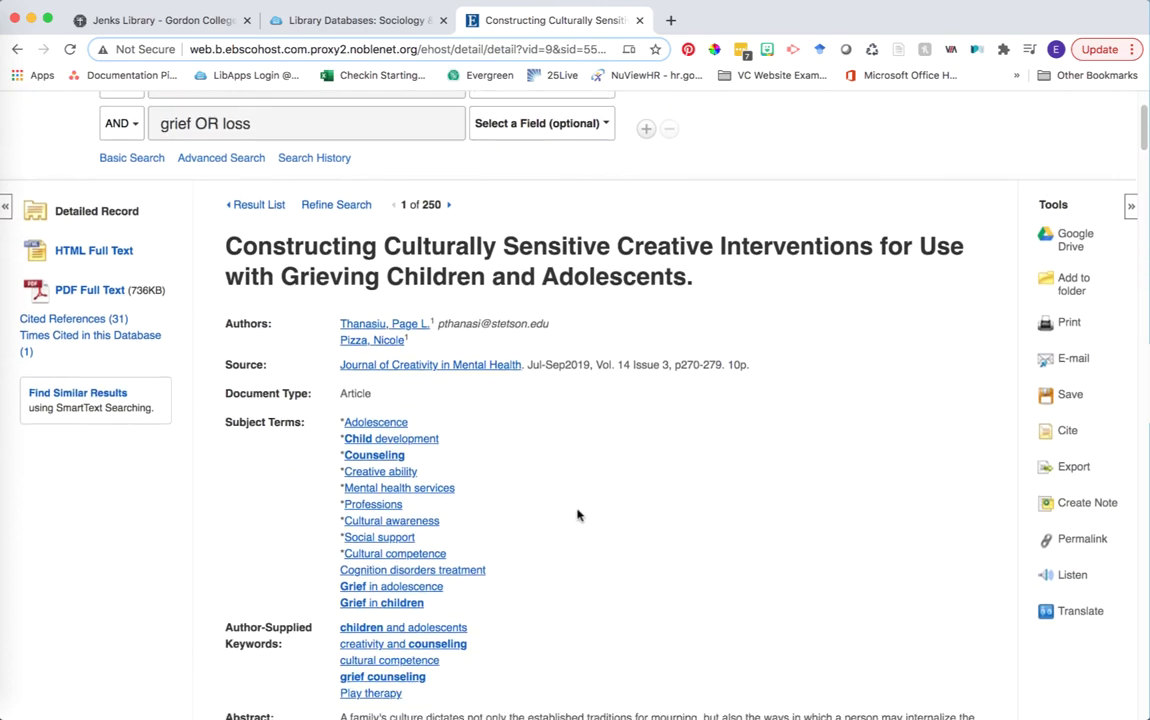
scroll(577, 515, "down", 2)
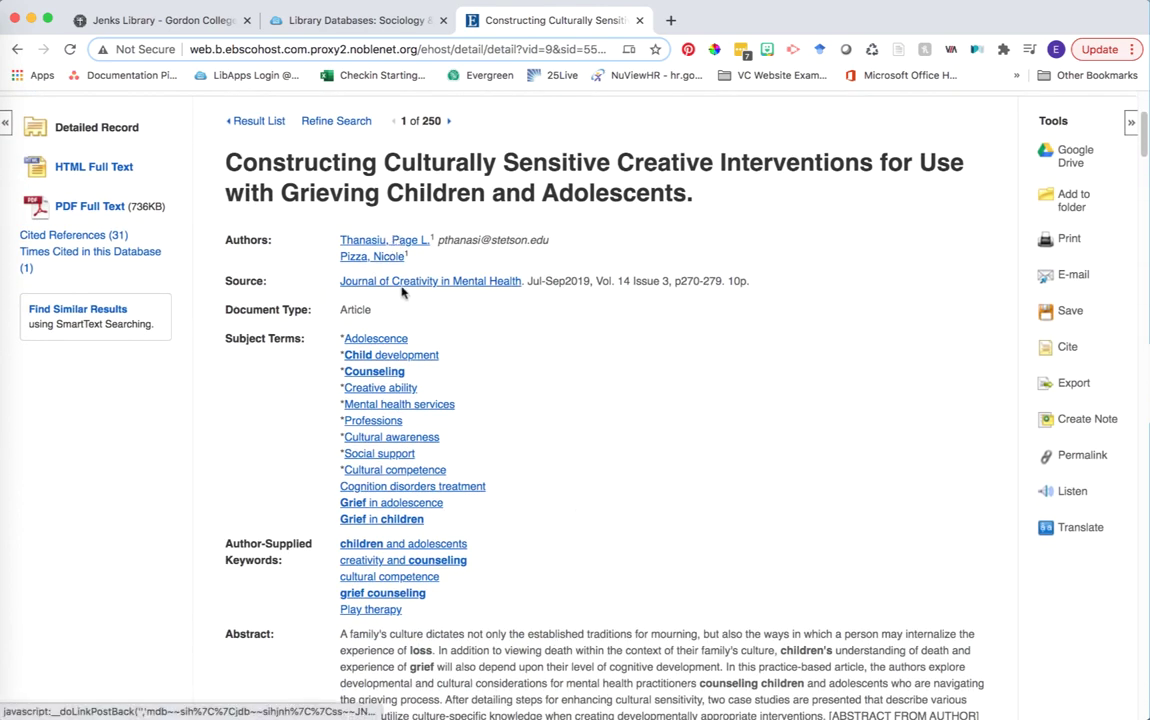
scroll(569, 303, "down", 2)
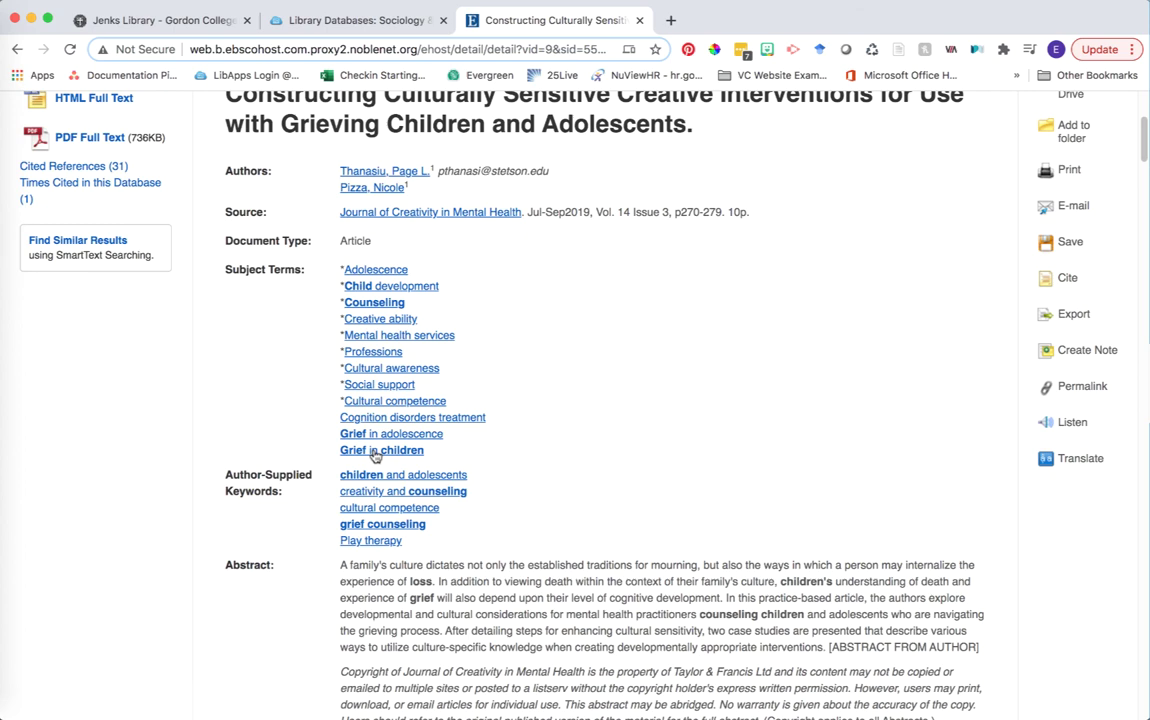
scroll(375, 455, "down", 5)
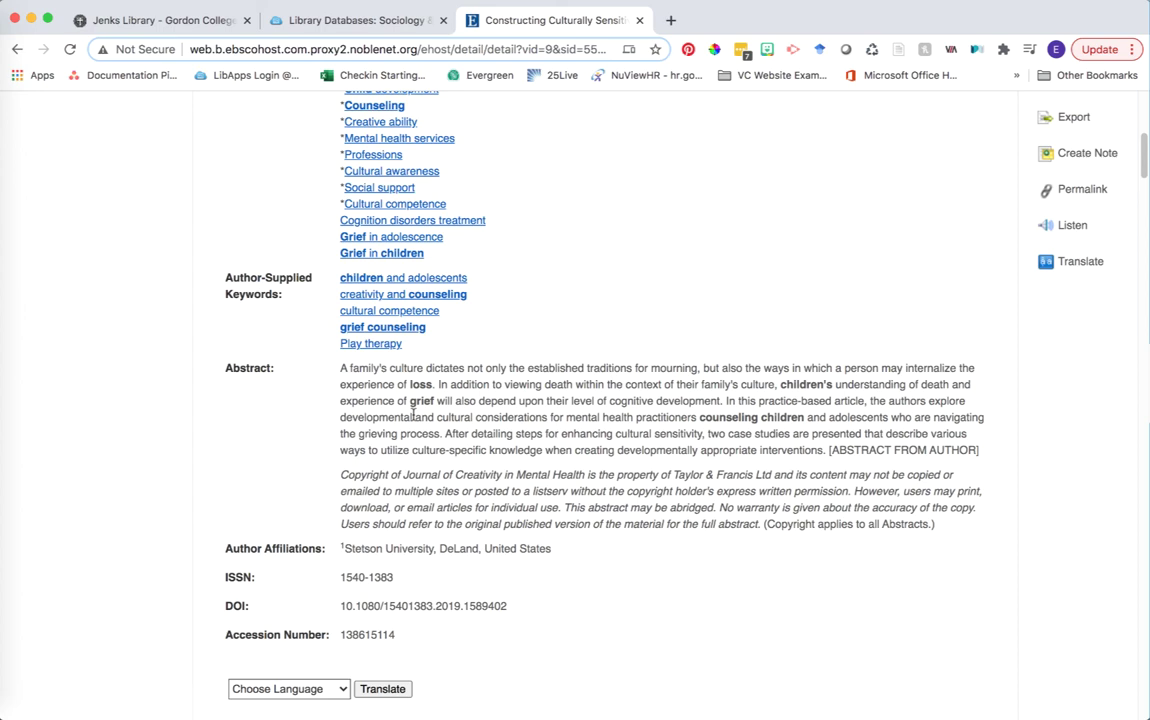
scroll(688, 283, "up", 5)
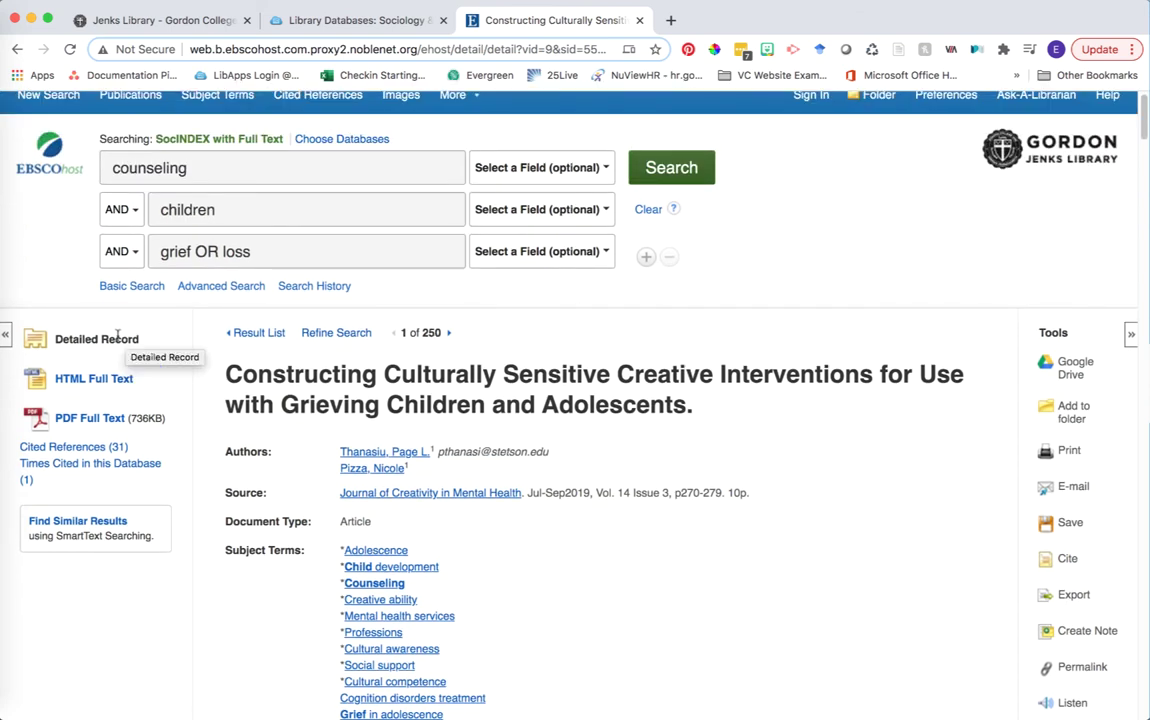
left_click(78, 421)
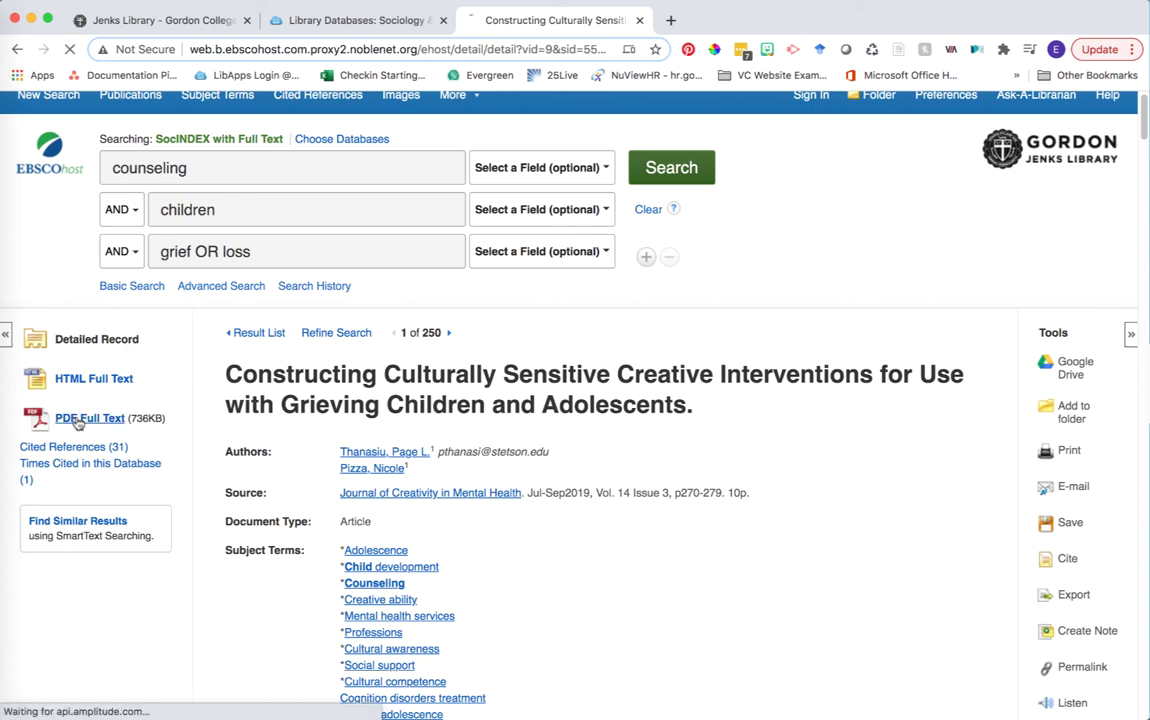